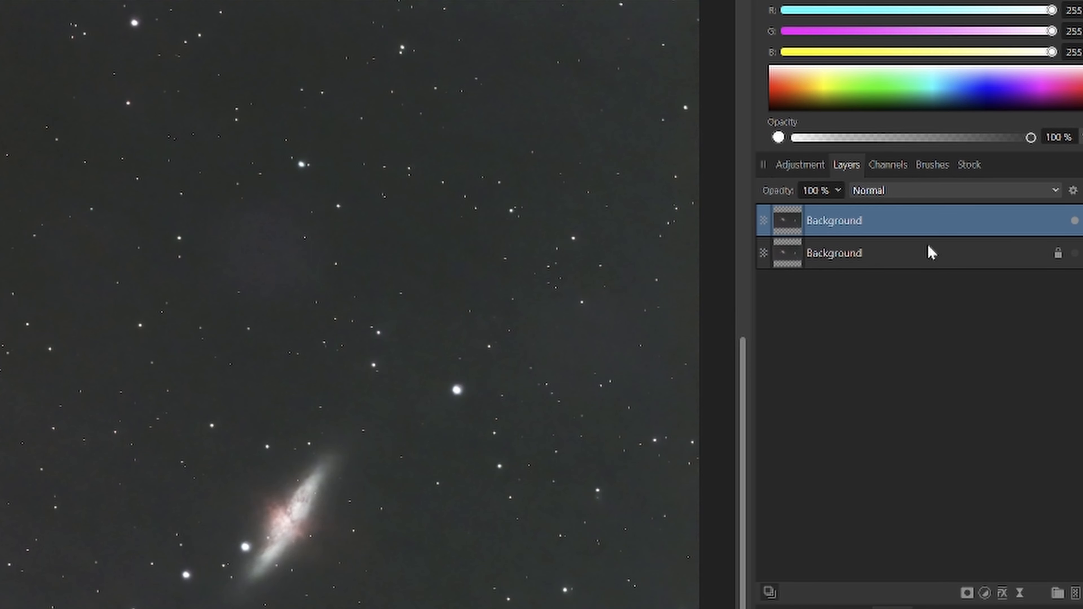
Duplicate the visible Background layer and rename the copy as correction
right_click(912, 216)
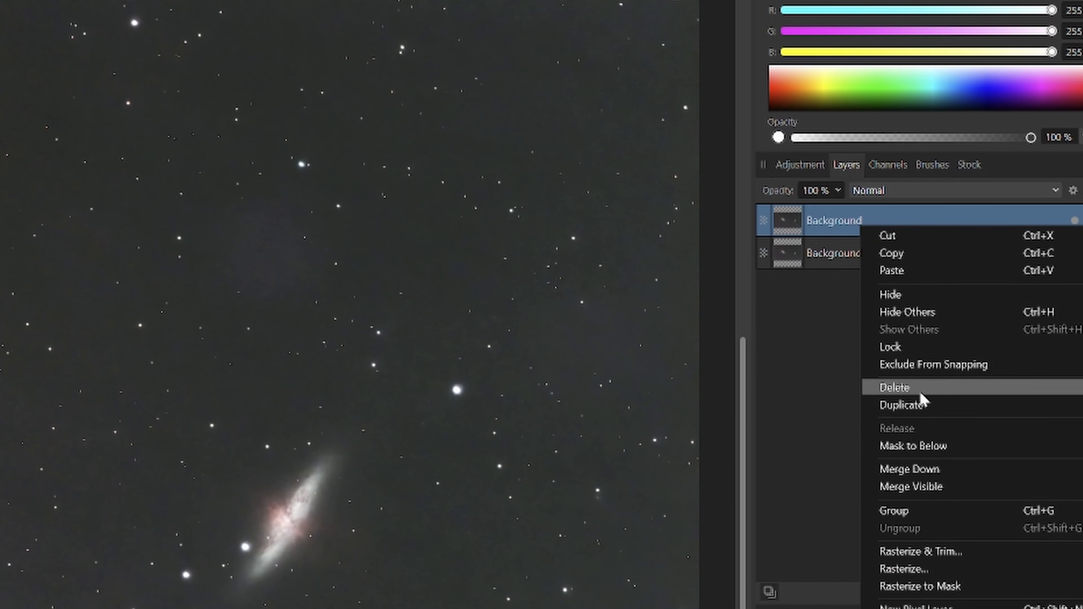
left_click(921, 407)
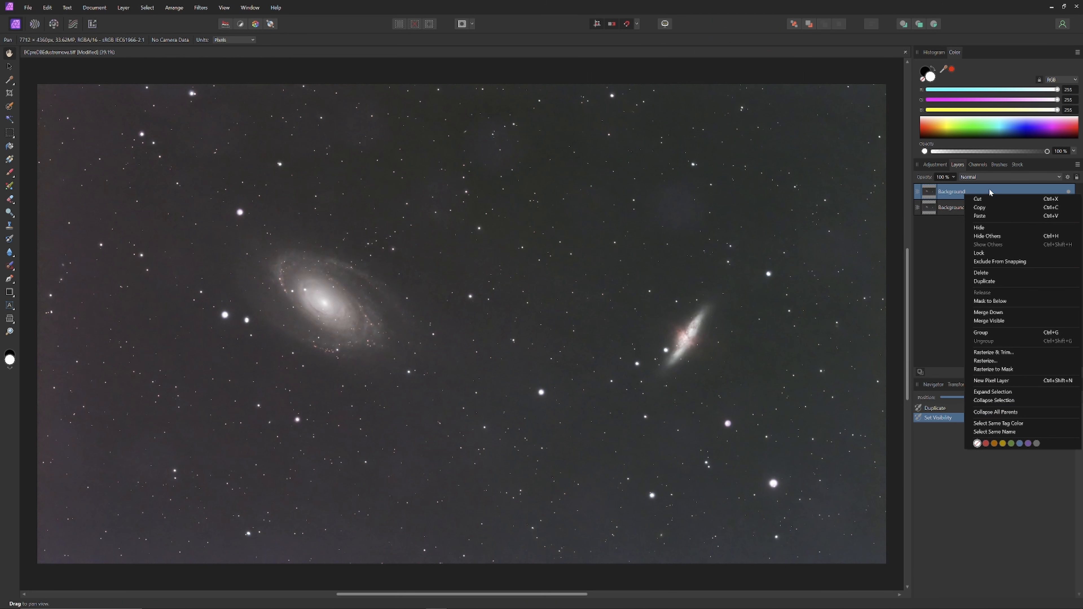
left_click(994, 282)
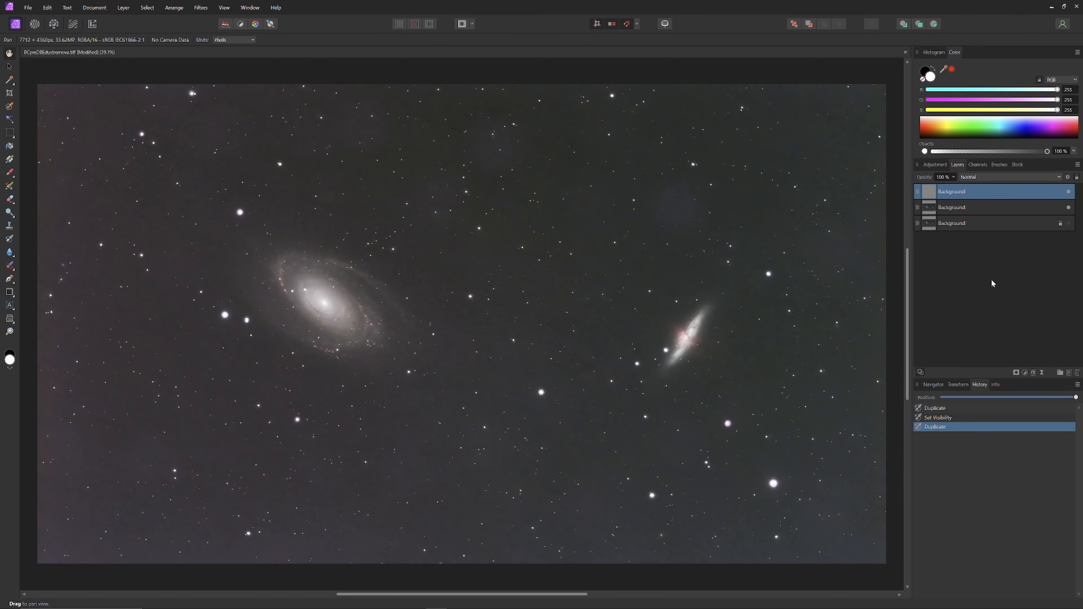
double_click(957, 193)
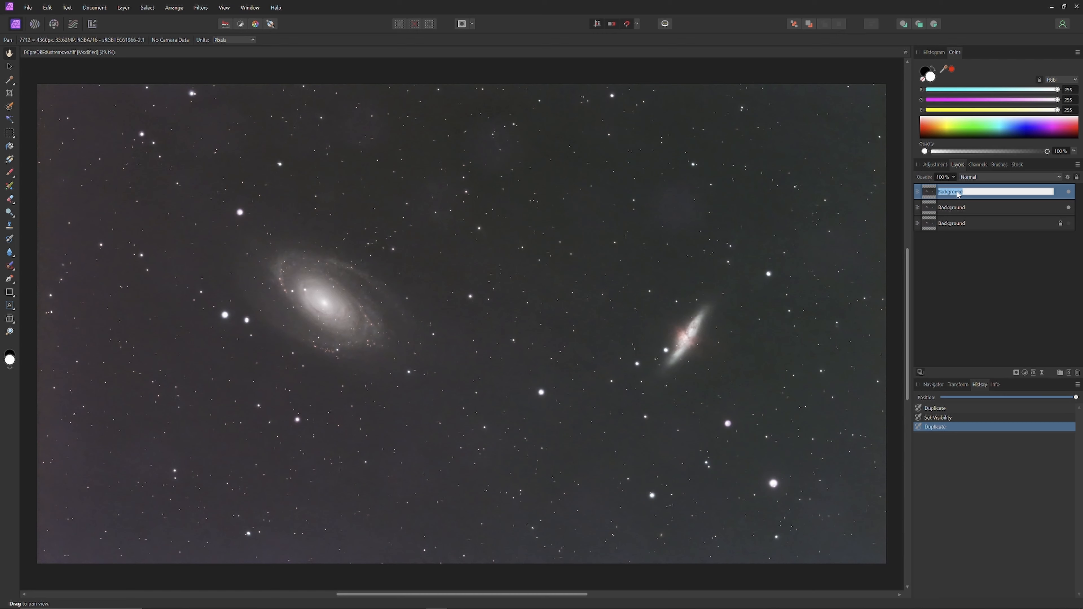
type("s")
type("orrection")
key("Return")
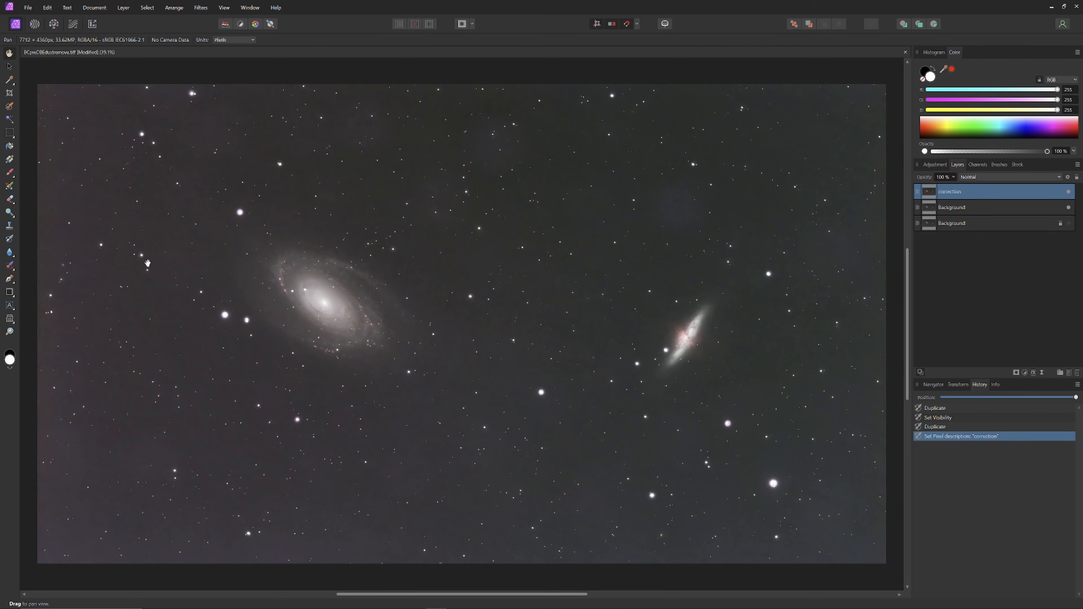
Remove both galaxies from the correction layer by painting over them with the Inpainting Brush tool
left_click(9, 265)
mouse_move(342, 341)
left_mouse_down()
mouse_move(264, 313)
mouse_move(270, 264)
mouse_move(333, 267)
mouse_move(383, 294)
mouse_move(386, 337)
mouse_move(312, 303)
mouse_move(345, 294)
mouse_move(322, 312)
mouse_move(286, 285)
left_mouse_up()
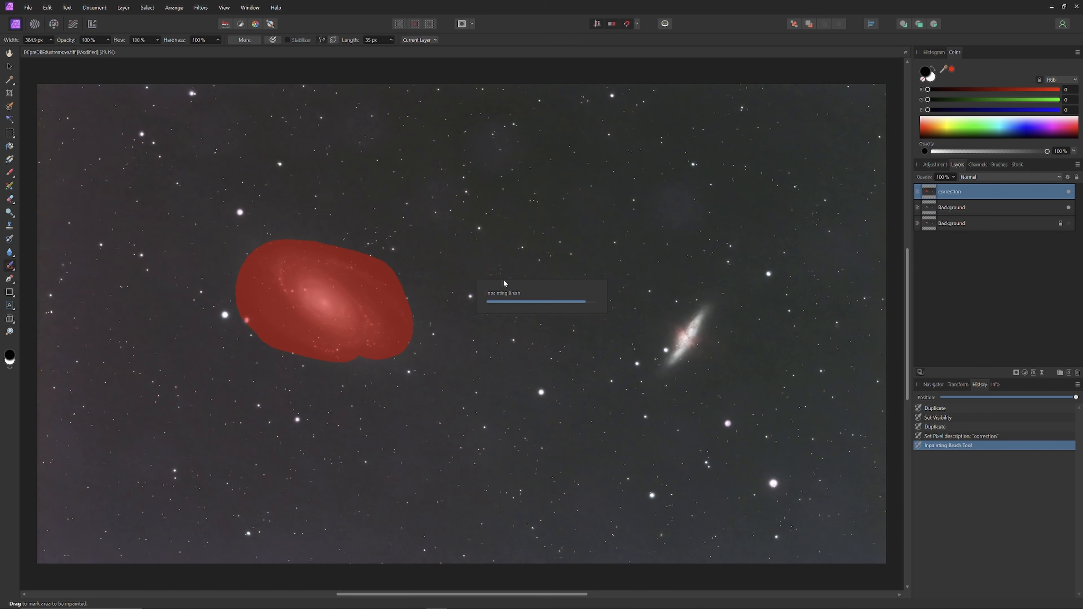
mouse_move(423, 318)
left_mouse_down()
mouse_move(373, 266)
mouse_move(246, 236)
mouse_move(269, 331)
mouse_move(386, 349)
mouse_move(434, 303)
left_mouse_up()
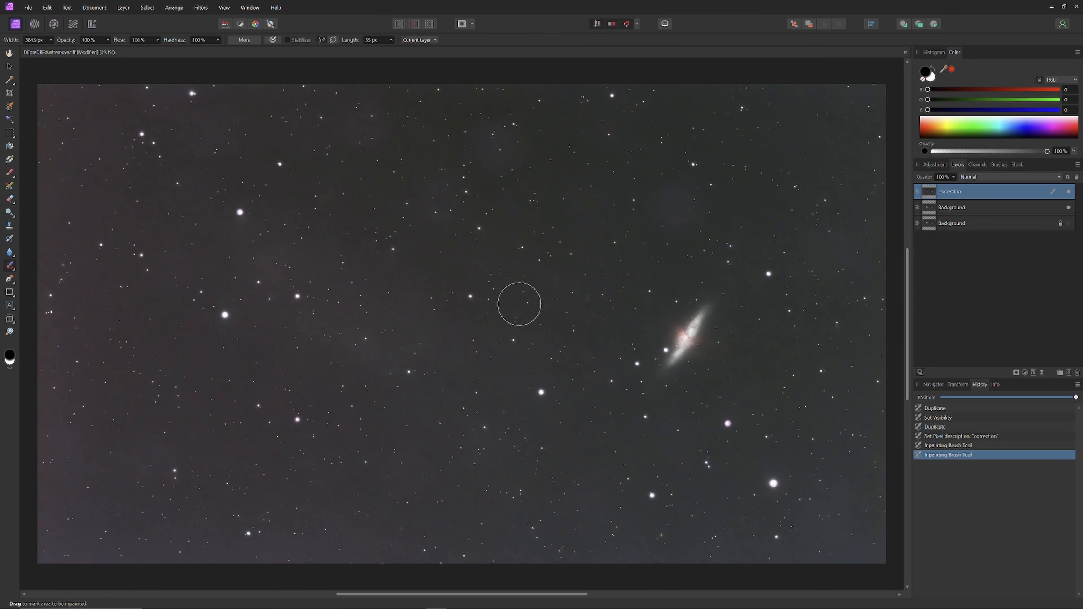
mouse_move(720, 307)
left_mouse_down()
mouse_move(665, 340)
mouse_move(683, 290)
left_mouse_up()
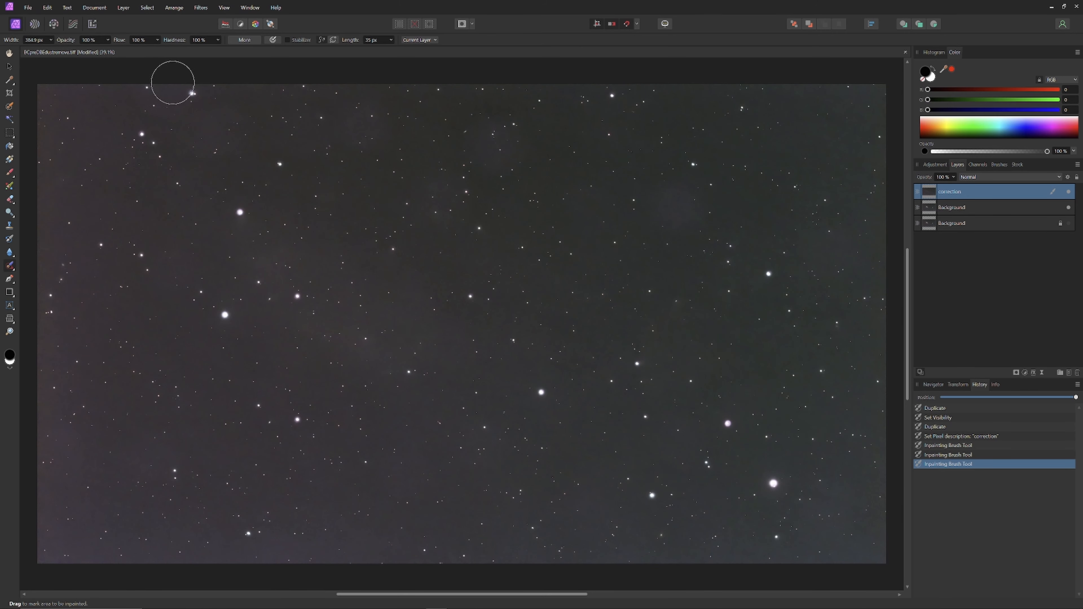
Apply a Dust & Scratches filter with a 100 px radius and 0 % tolerance to the correction layer
left_click(9, 66)
left_click(200, 7)
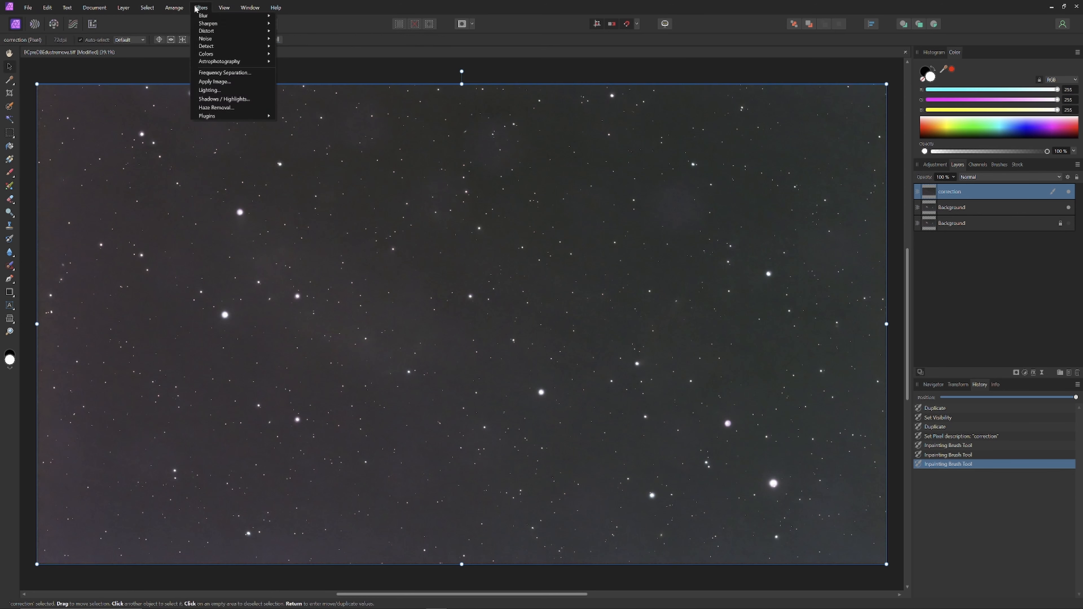
mouse_move(213, 39)
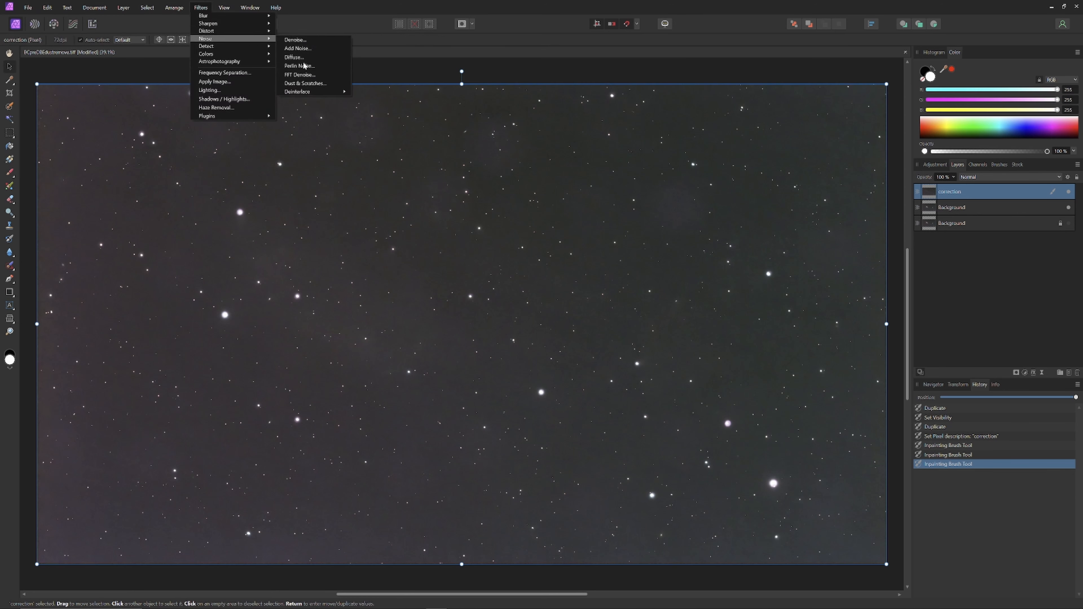
left_click(308, 84)
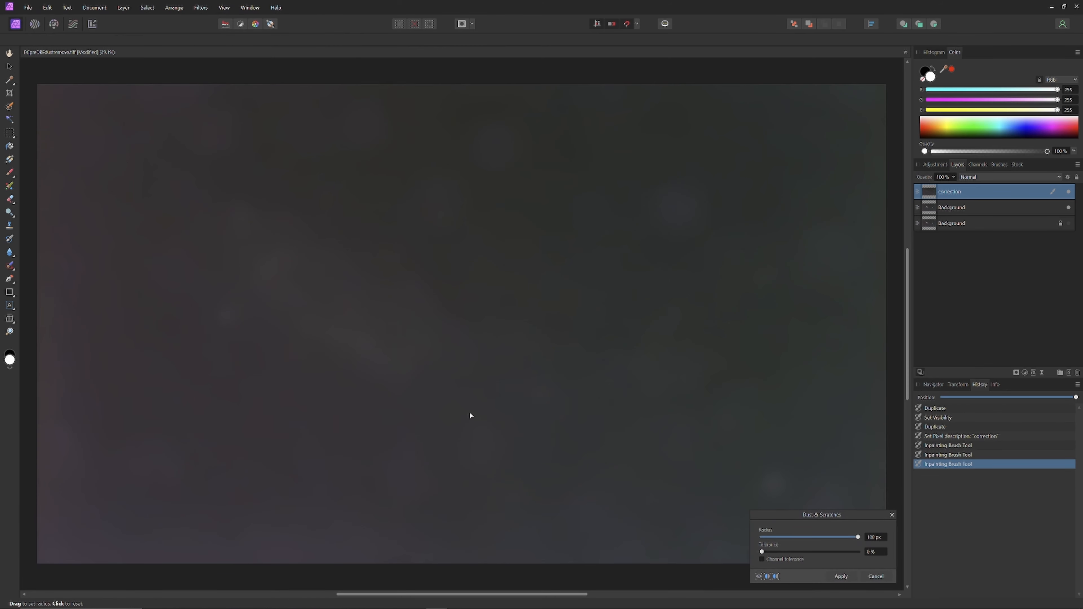
left_click_drag(857, 538, 727, 545)
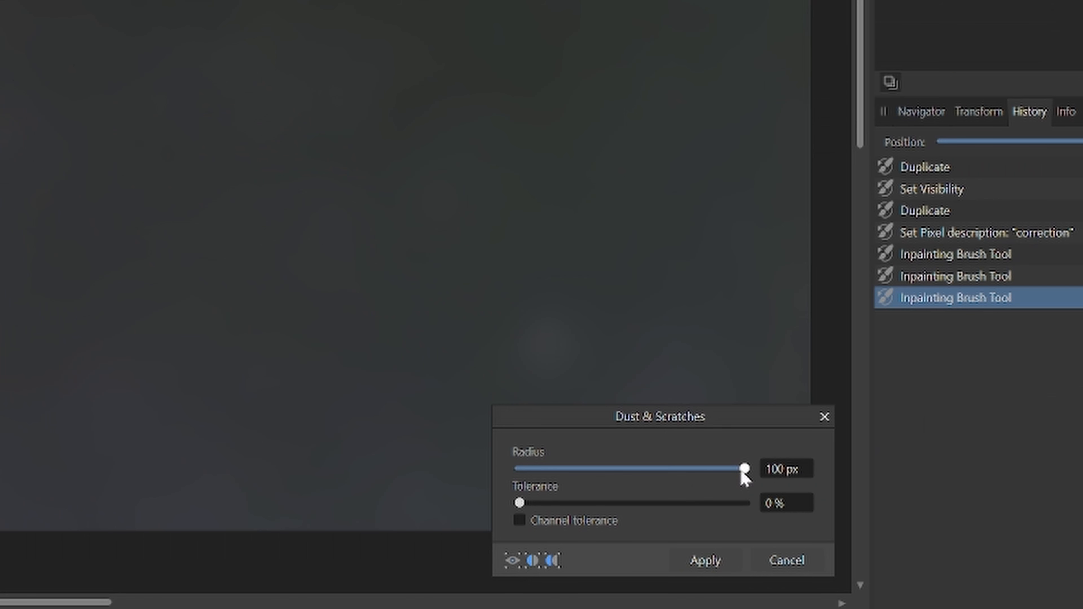
left_click_drag(519, 469, 838, 481)
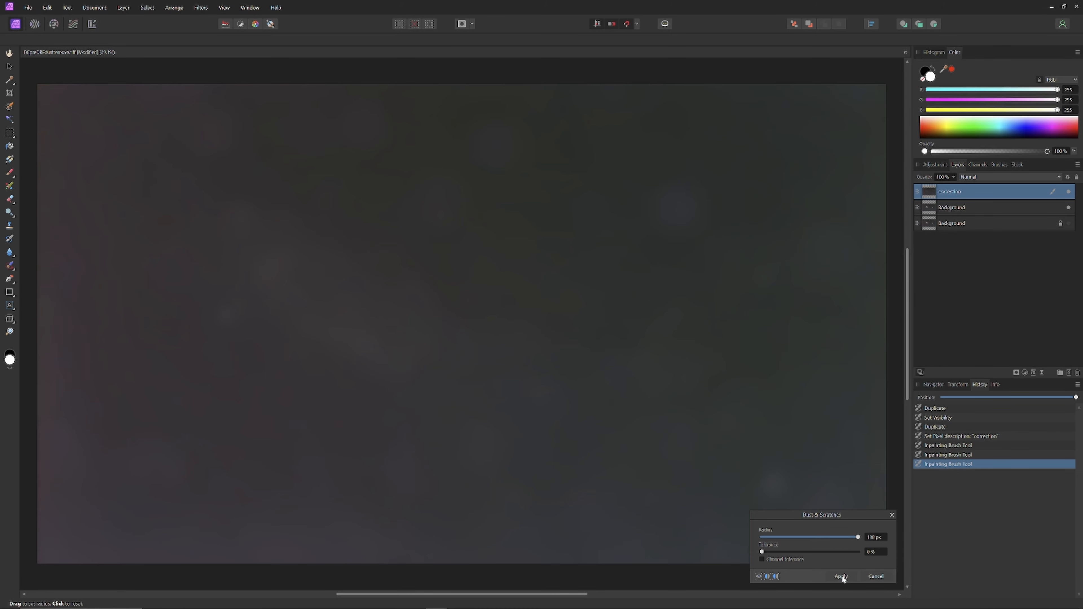
left_click(841, 576)
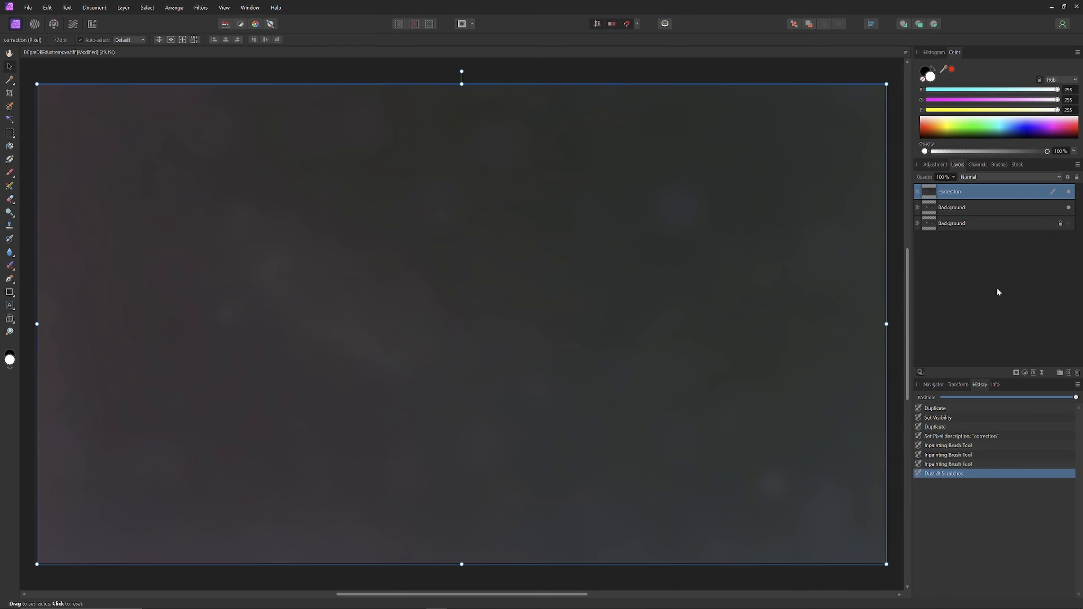
Compare the image with the correction layer hidden and shown, and set that layer's blend mode to Subtract
left_click(1069, 192)
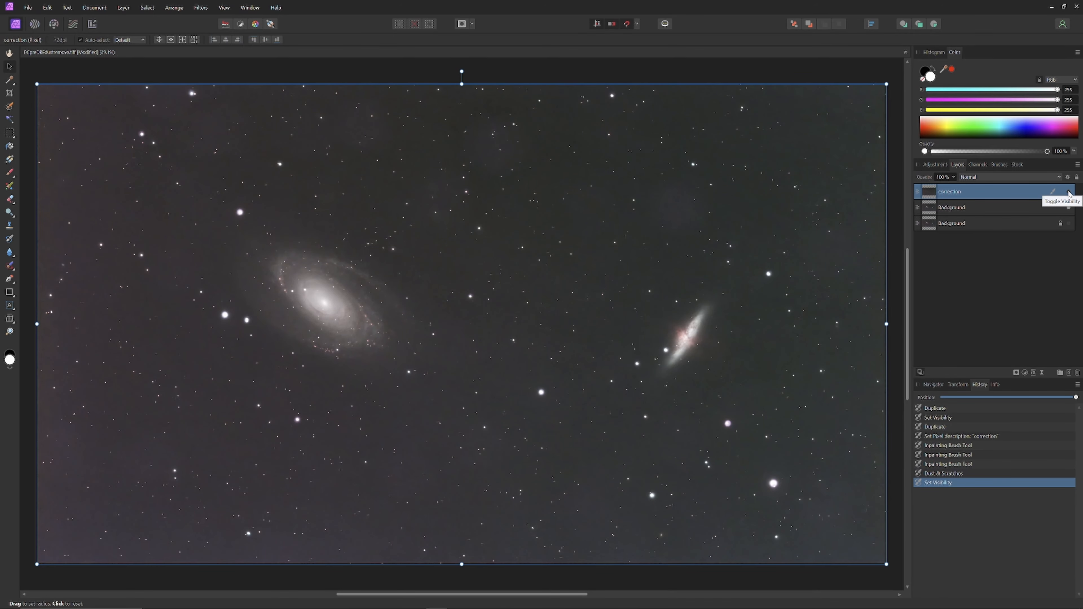
left_click(1069, 192)
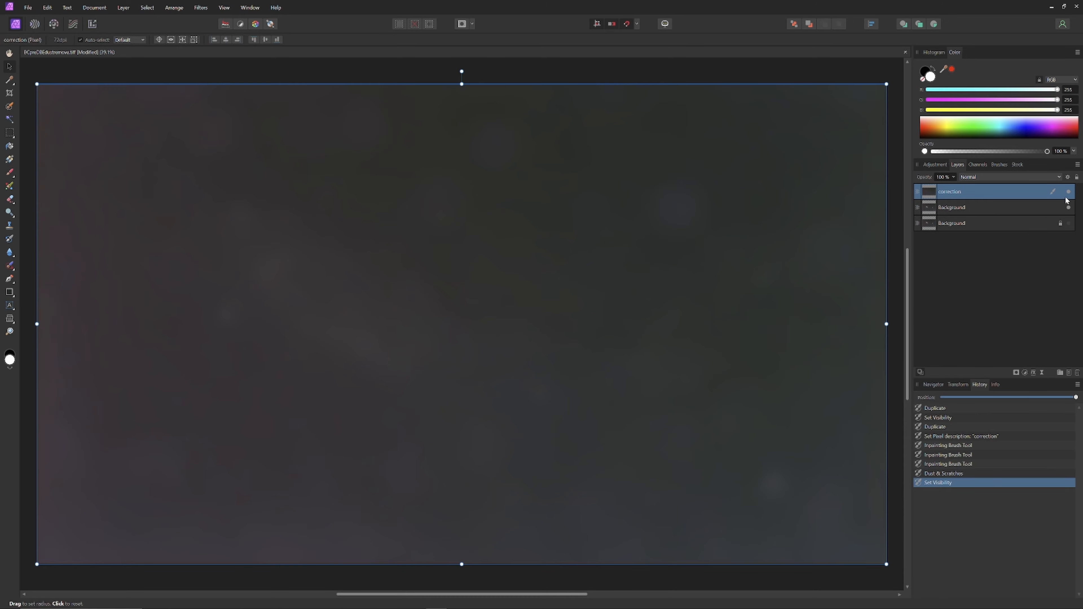
left_click(974, 175)
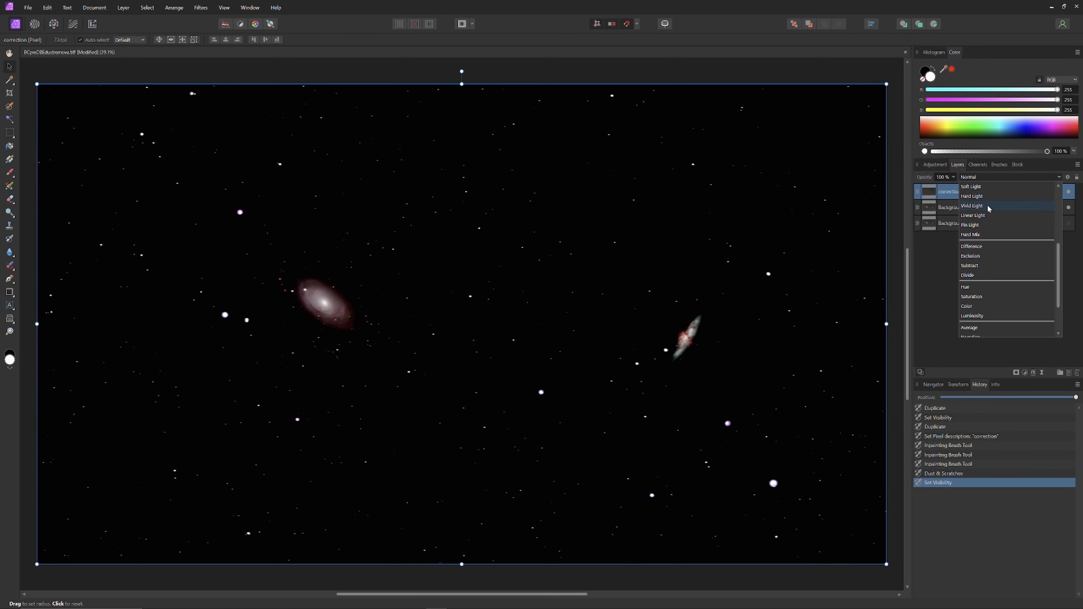
left_click(977, 265)
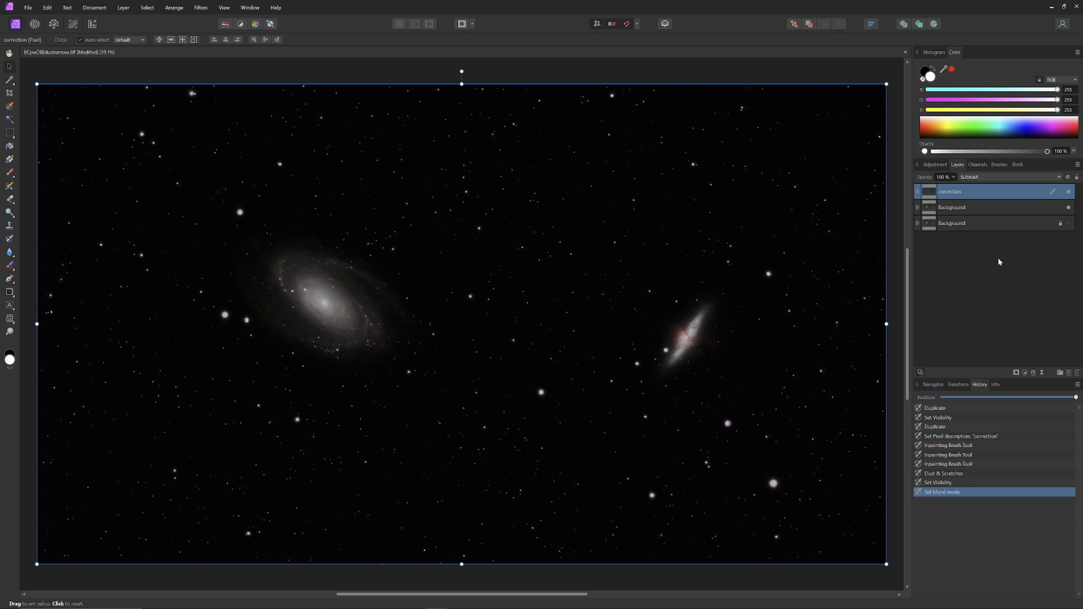
Add a Brightness and Contrast adjustment to the correction layer with contrast set to 100 %
left_click(1025, 373)
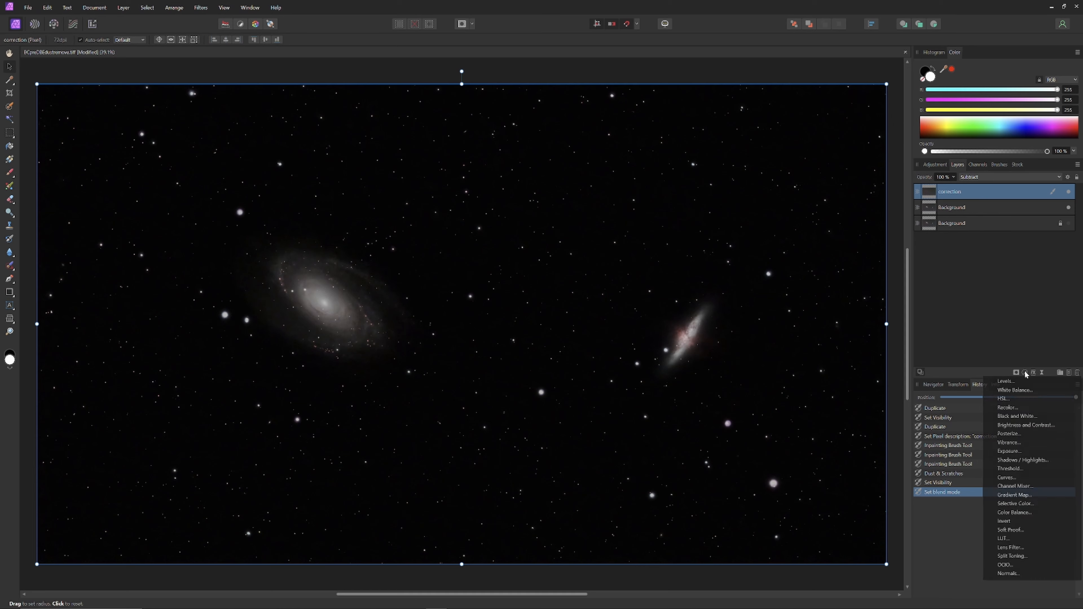
left_click(1024, 426)
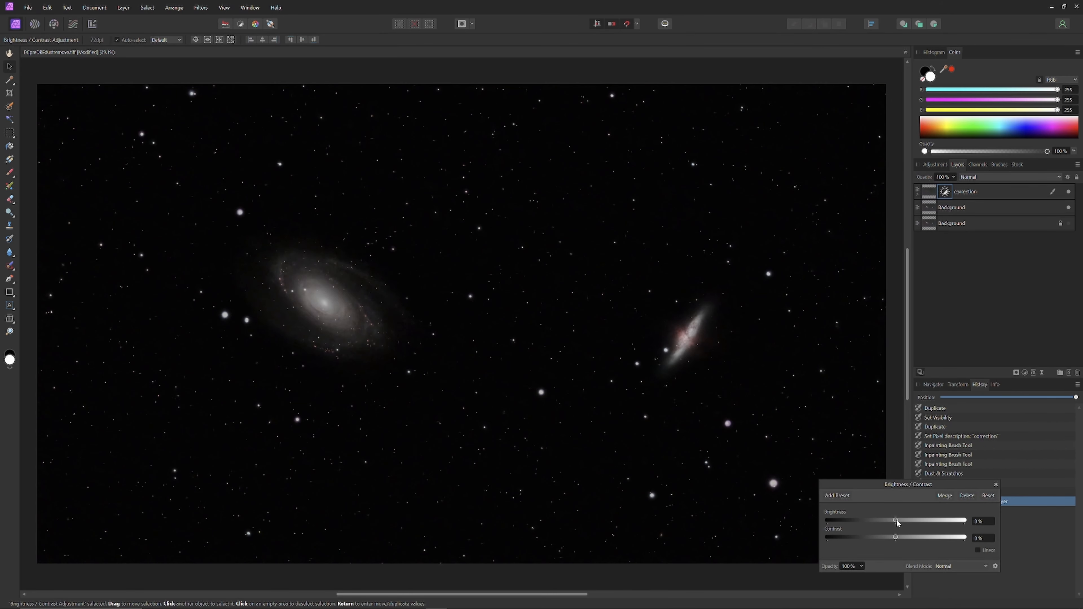
left_click_drag(896, 538, 1002, 534)
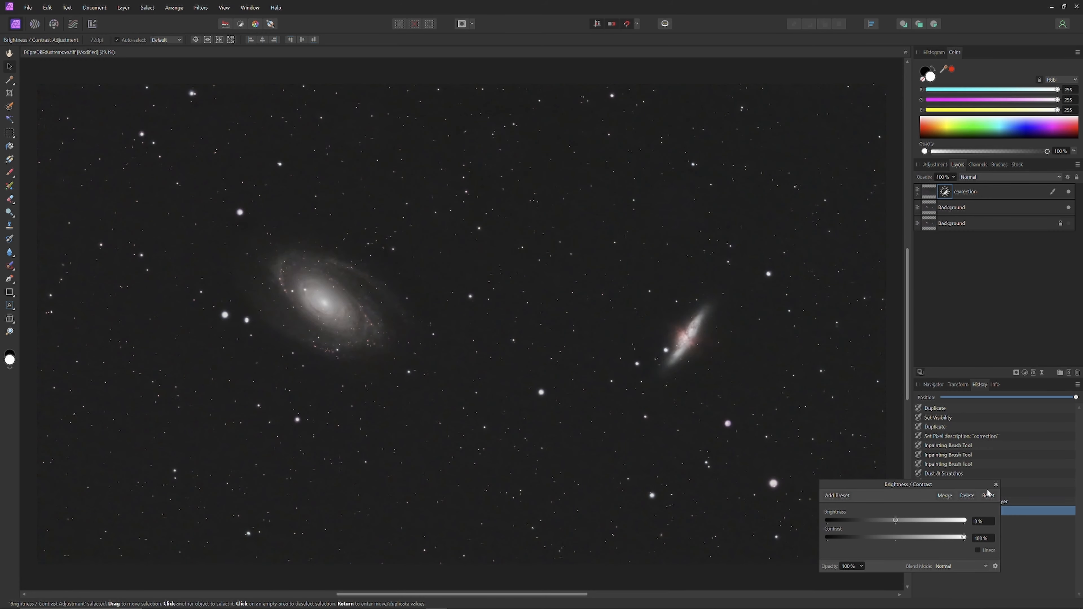
left_click(996, 484)
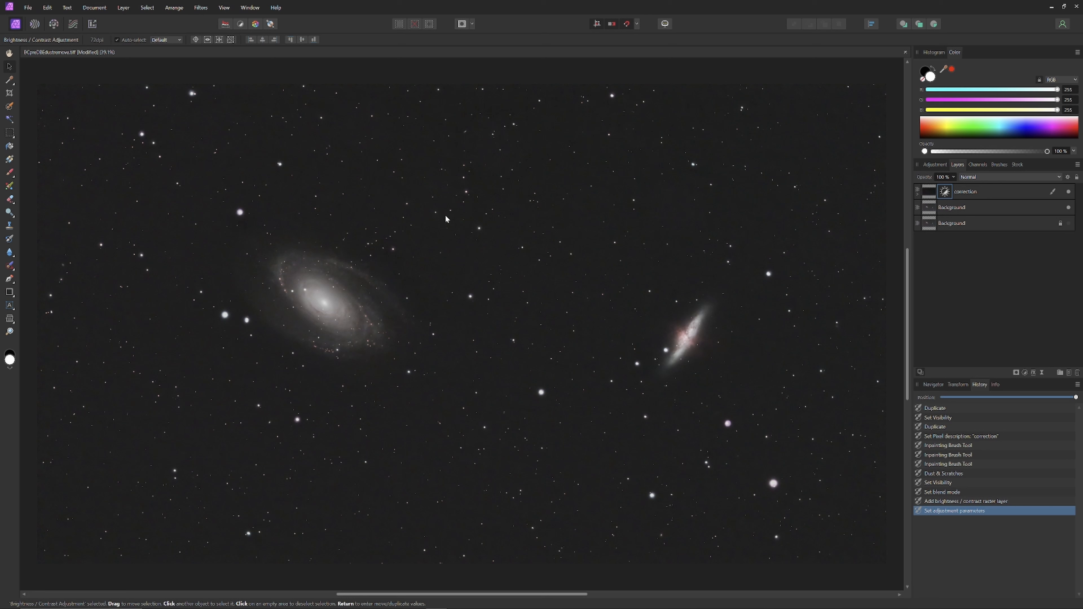
Draw a rectangle on a new layer that covers the whole image and extends slightly past its edges
scroll(190, 246, "down", 1)
left_click(10, 292)
left_click_drag(49, 105, 97, 124)
mouse_move(271, 233)
left_mouse_down()
mouse_move(743, 470)
mouse_move(762, 509)
left_mouse_up()
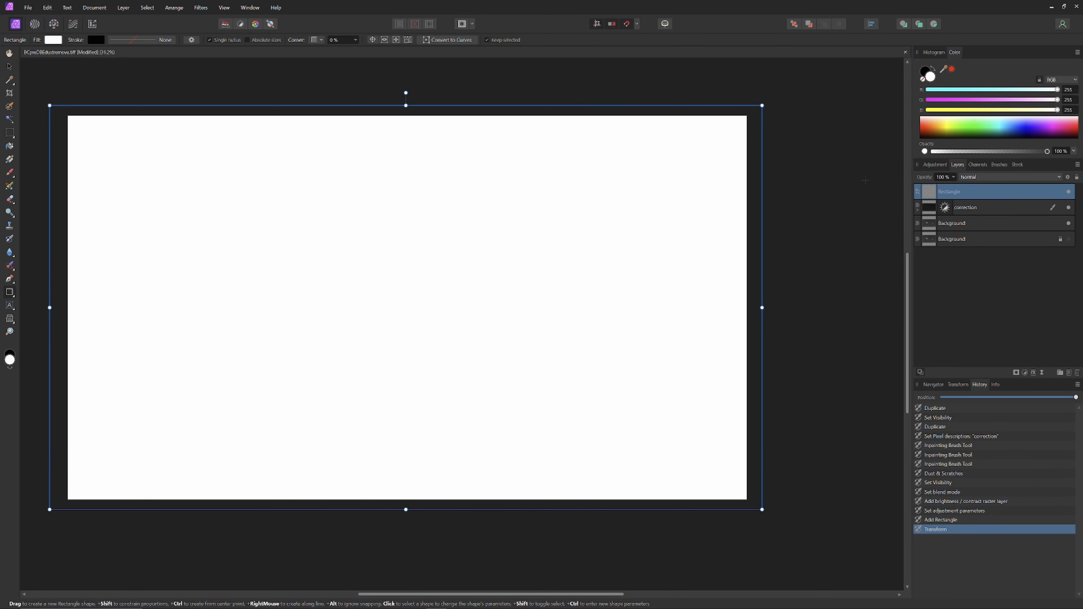
Swap the rectangle's fill and line colours, and blend it in Reflect mode with reduced opacity
left_click(932, 69)
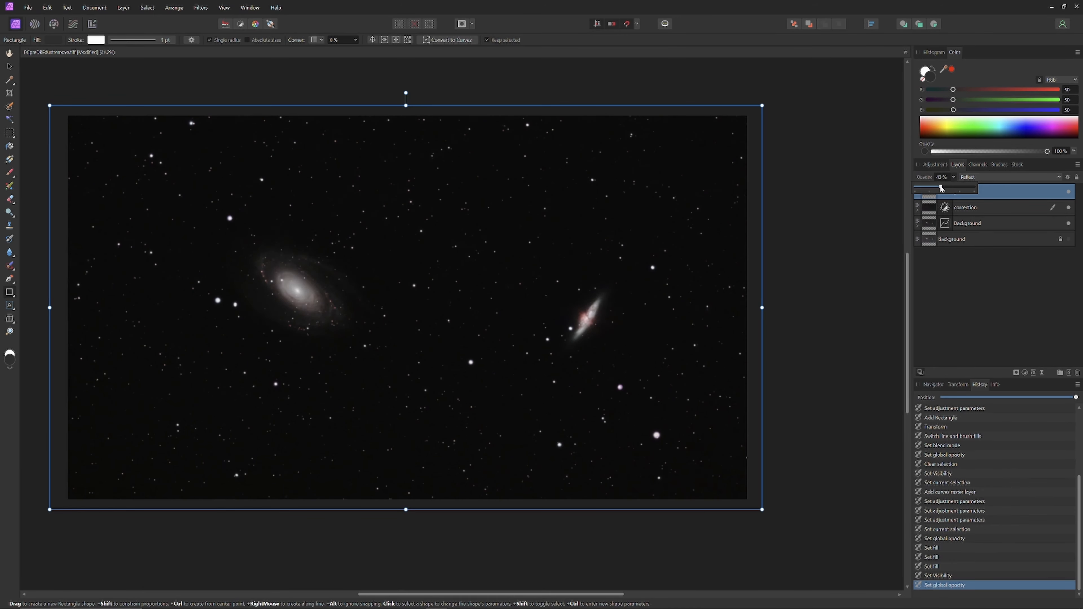
left_click_drag(944, 188, 947, 190)
Open the Curves adjustment nested under the visible Background layer and reset its curve
left_click(944, 208)
left_click(918, 226)
double_click(933, 239)
left_click(989, 368)
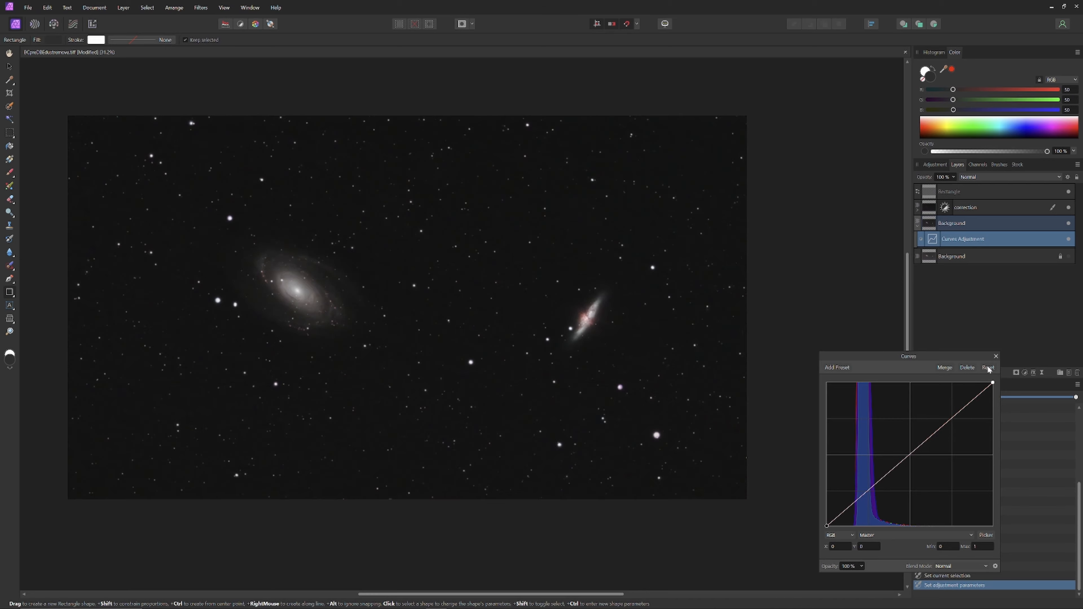
Try out different curve shapes, including one picked from the smaller galaxy in the image
left_click_drag(873, 487, 889, 469)
left_click(988, 368)
left_click(987, 536)
left_click_drag(601, 323, 600, 314)
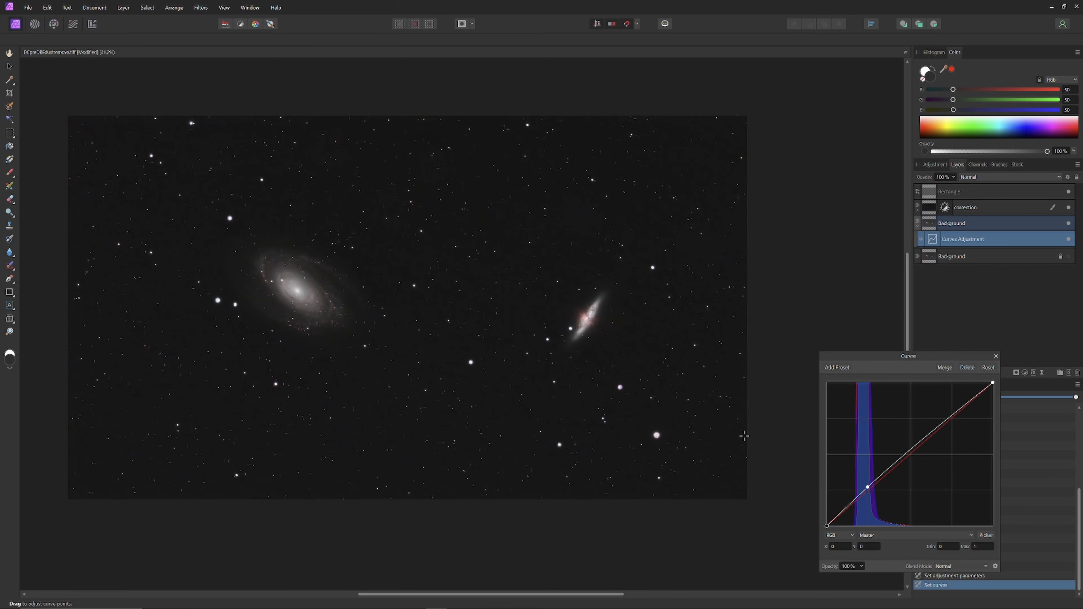
left_click_drag(827, 526, 857, 503)
Reset the curve, raise it slightly around its midpoint and close the Curves adjustment
left_click(990, 369)
left_click(989, 369)
mouse_move(910, 459)
left_mouse_down()
mouse_move(901, 462)
mouse_move(906, 450)
left_mouse_up()
left_click(996, 356)
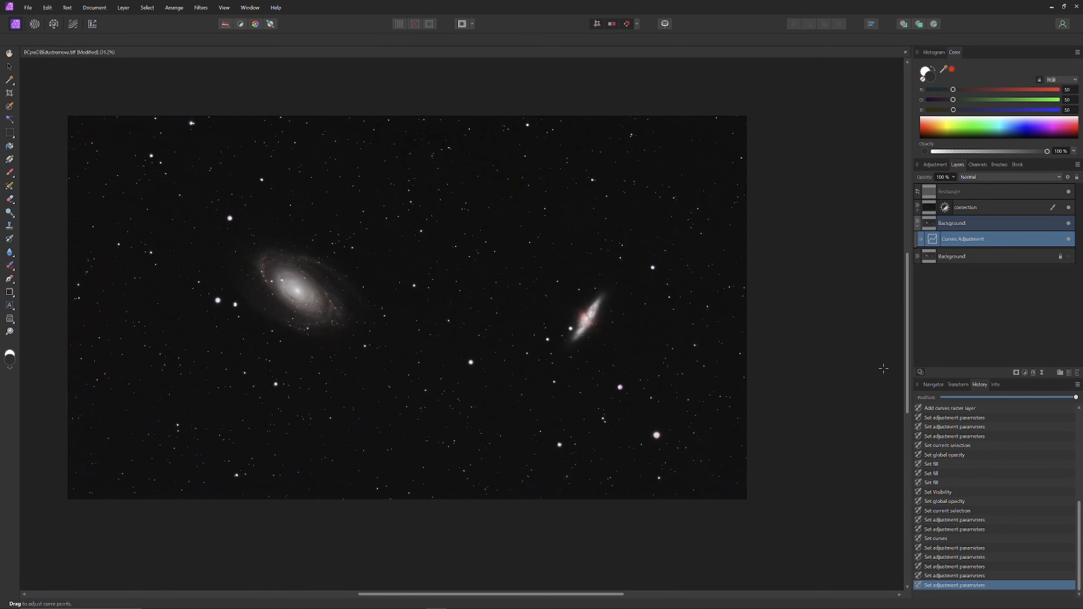